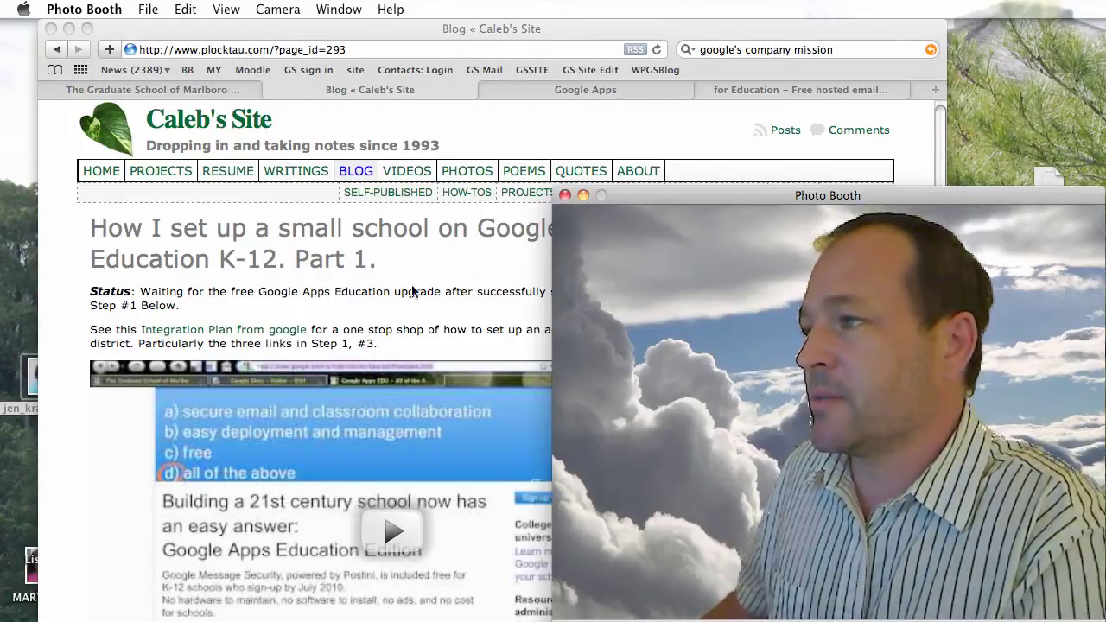
- On the Google Apps for Education page, choose 'Get Apps for your school', then open the K-12 Integration Plan
click(464, 323)
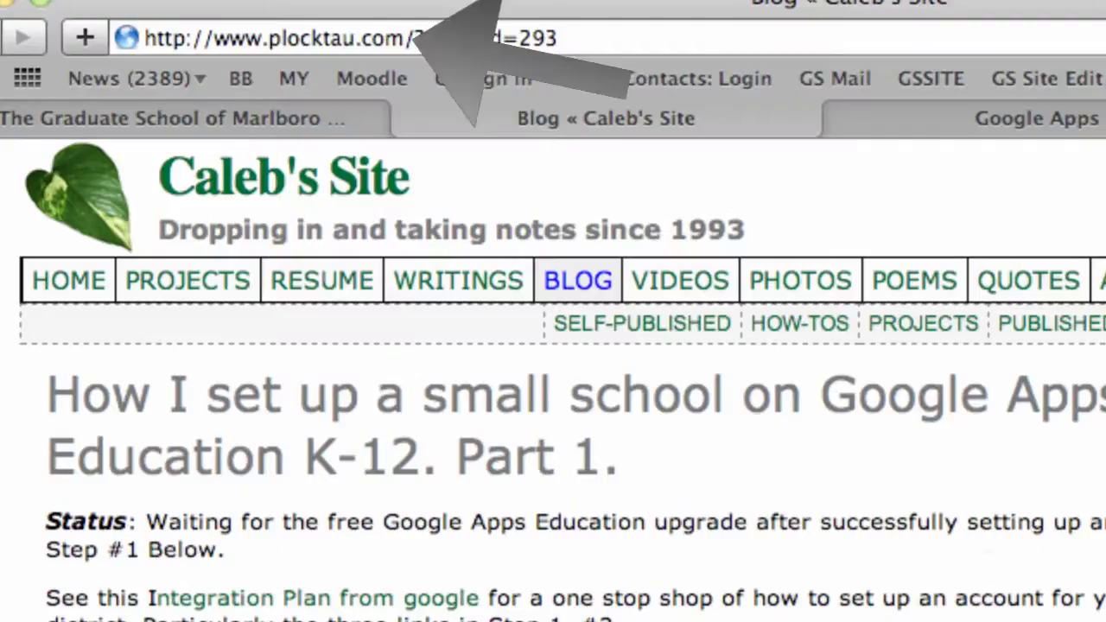
click(717, 203)
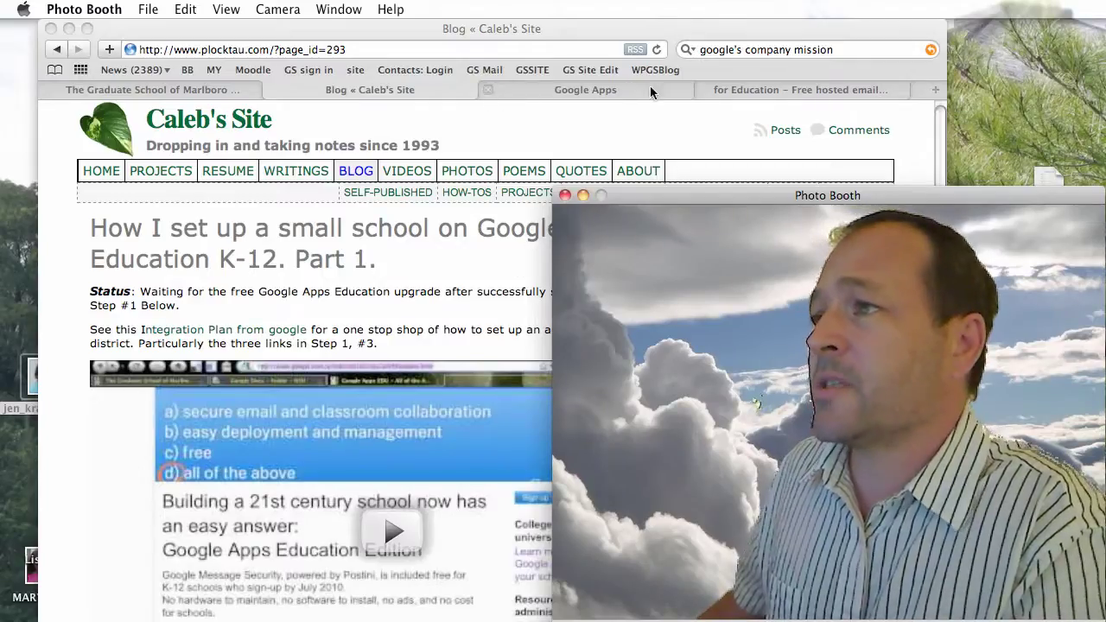
click(749, 91)
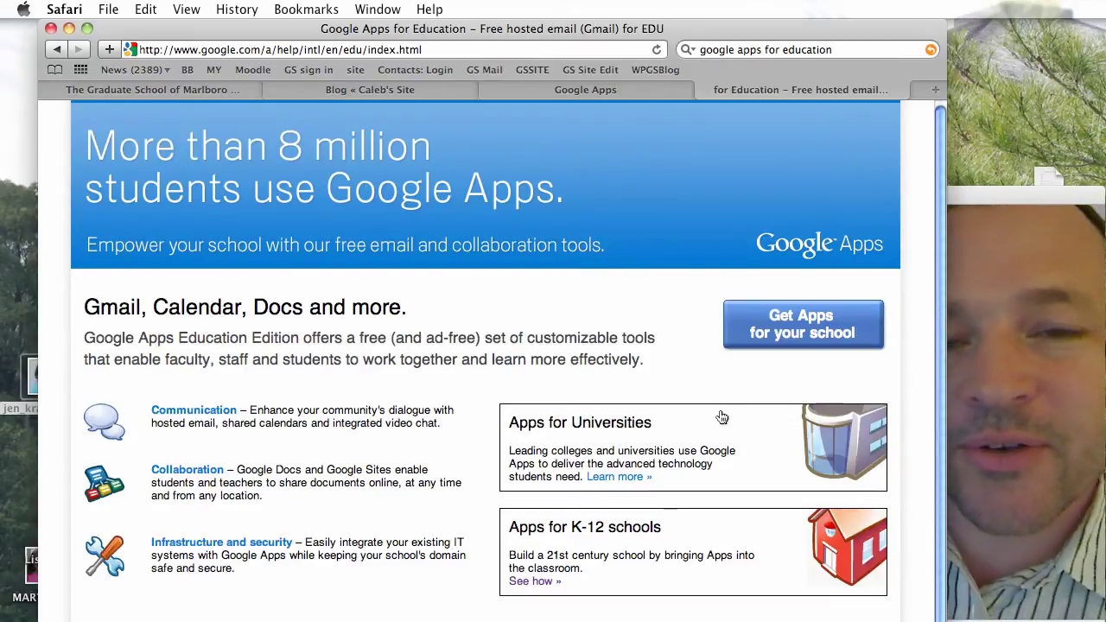
click(777, 321)
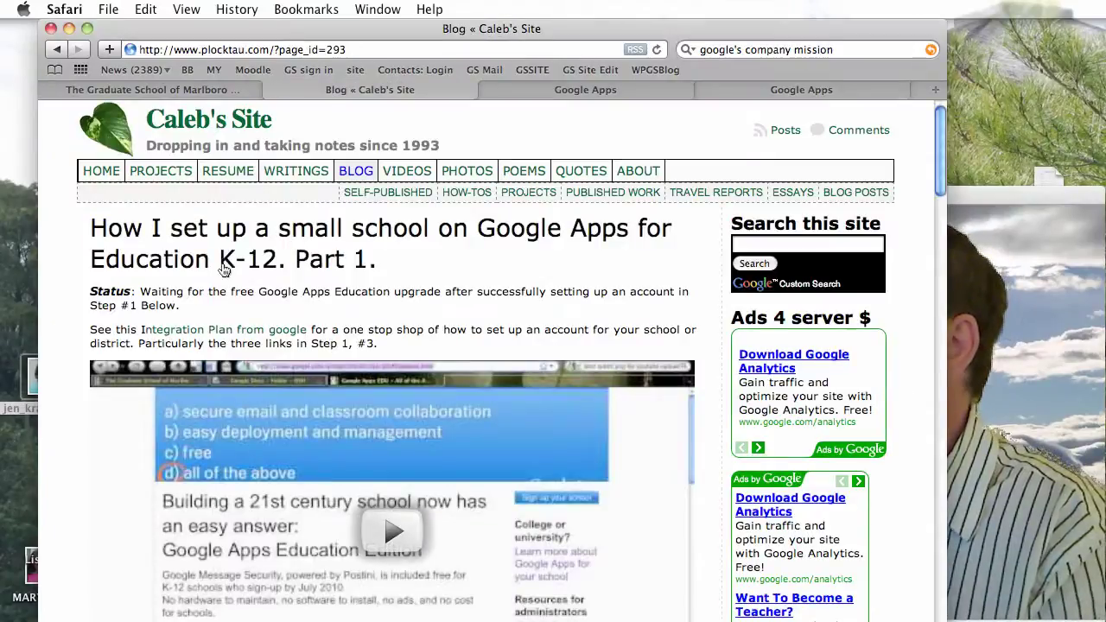
click(263, 332)
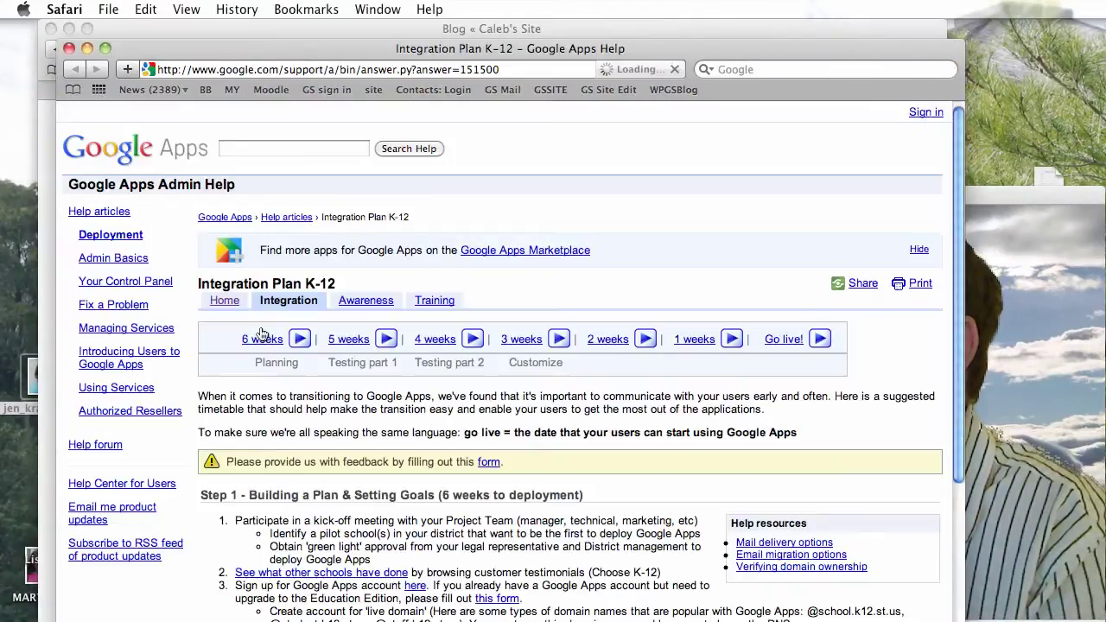
scroll(464, 494, down, 4)
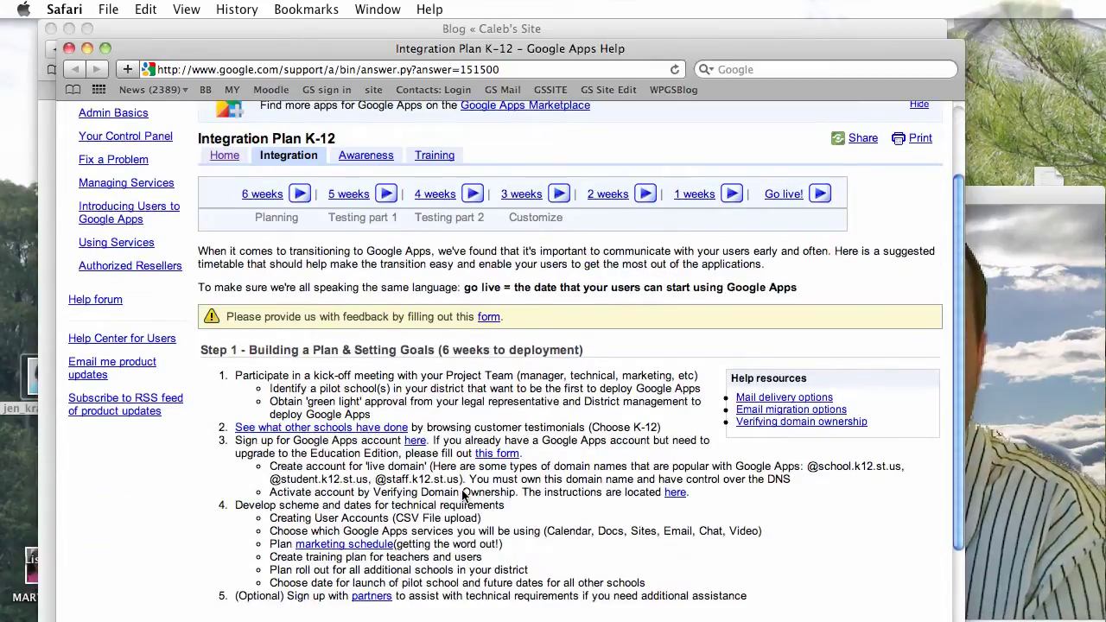
scroll(464, 495, up, 1)
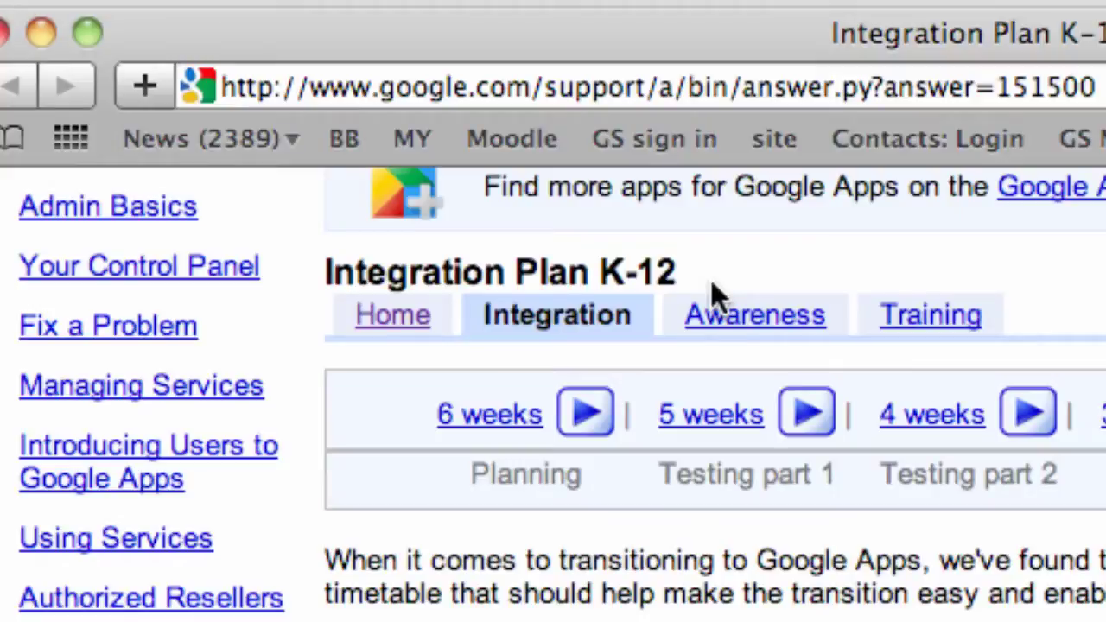
drag(692, 266, 324, 270)
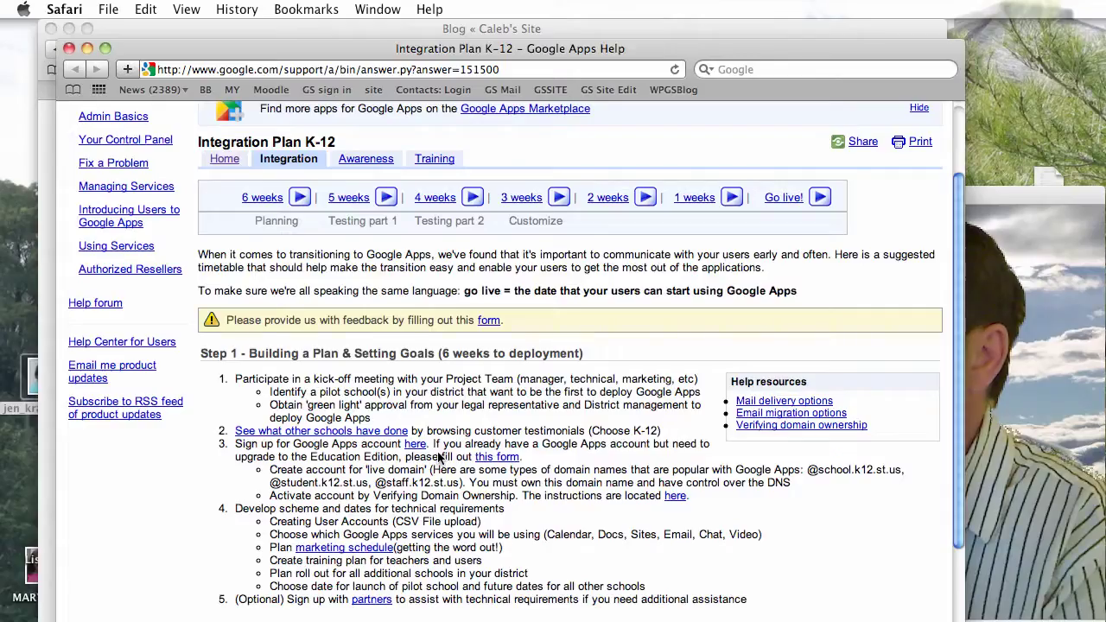
drag(433, 444, 430, 461)
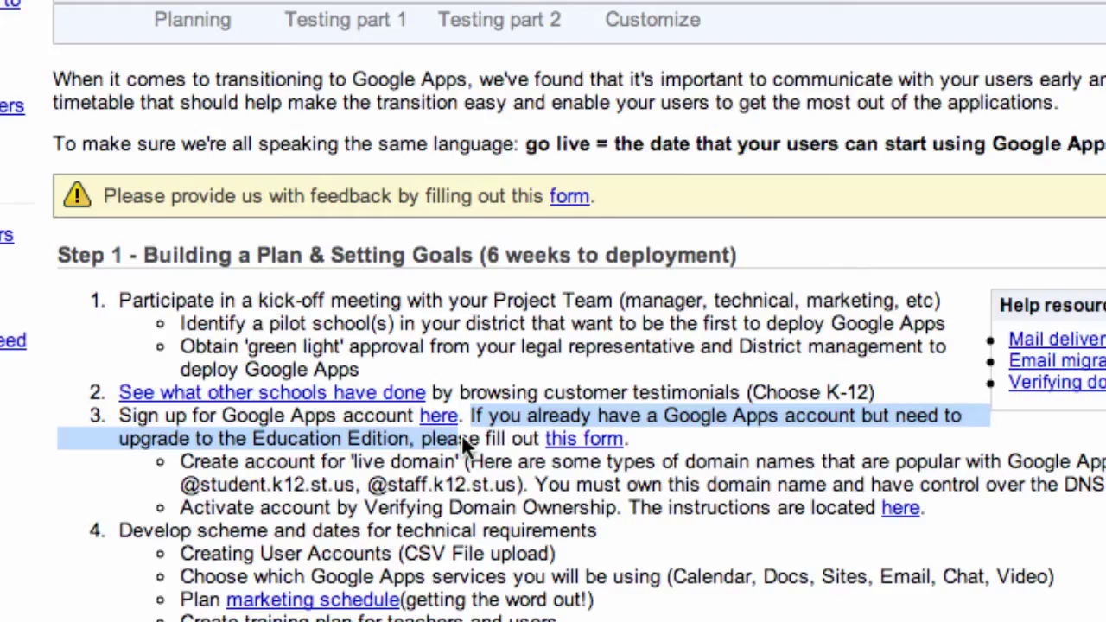
click(603, 440)
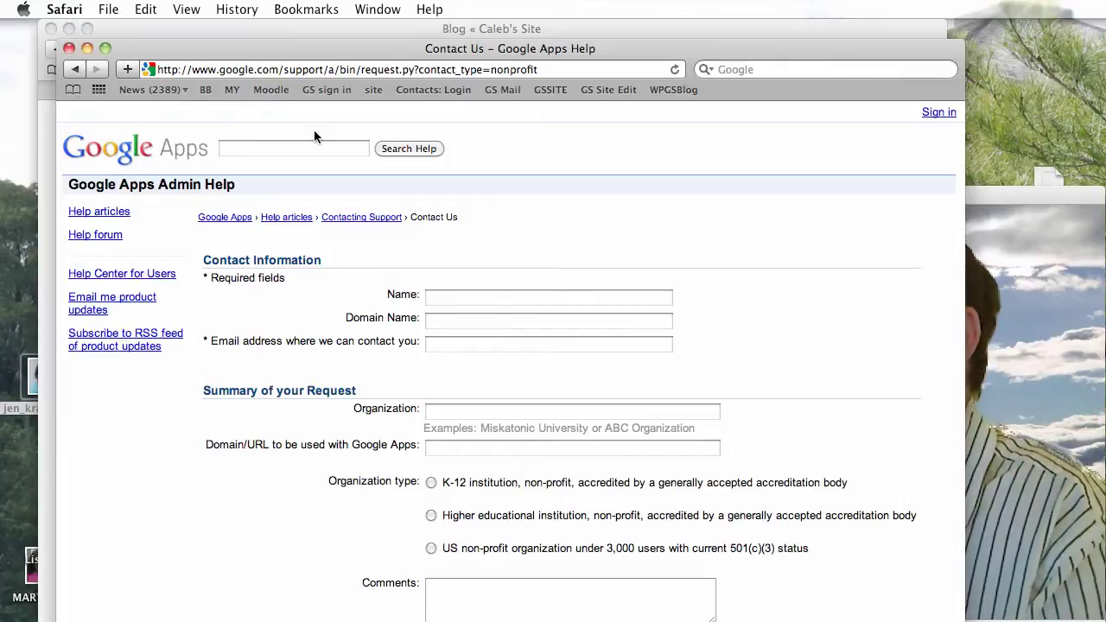
key(super+w)
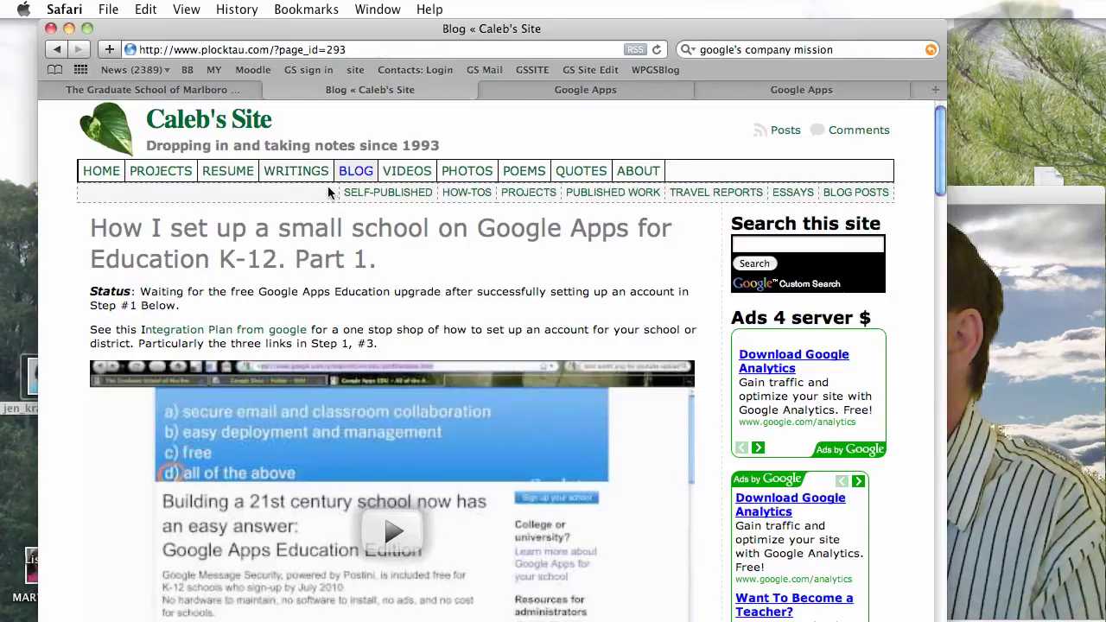
click(174, 91)
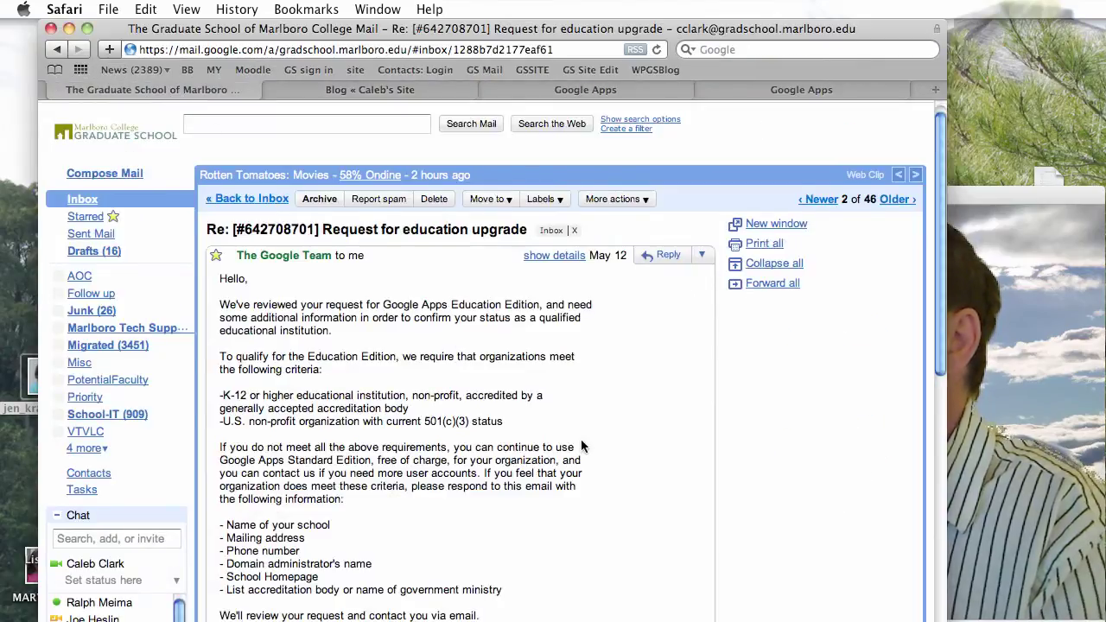
- Highlight the Google Team's request for additional information in the education upgrade reply
scroll(580, 441, down, 1)
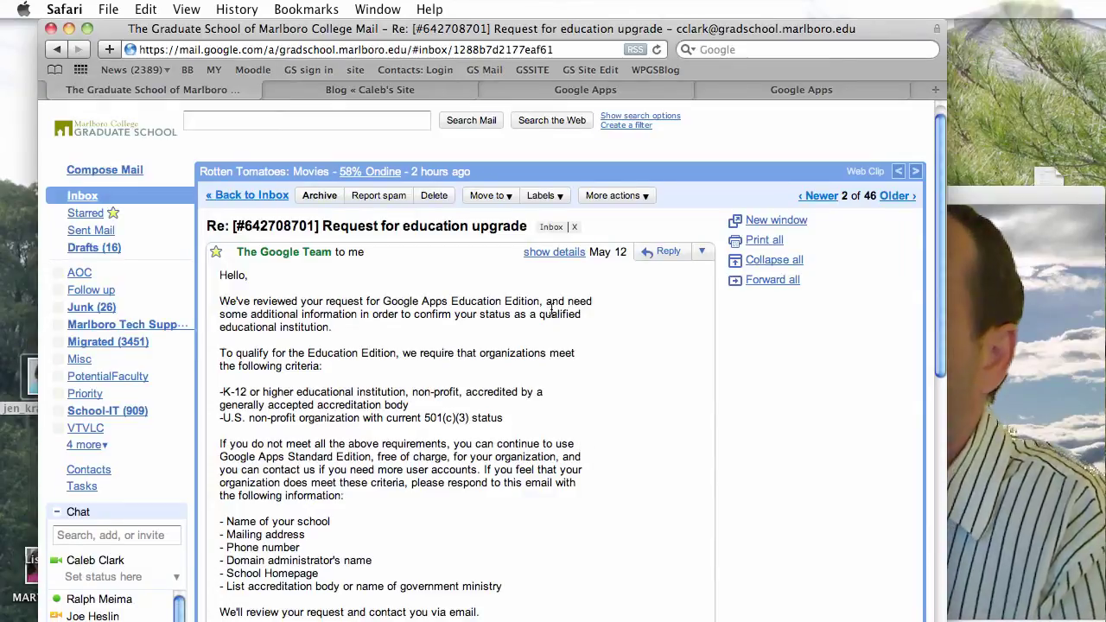
drag(546, 301, 544, 315)
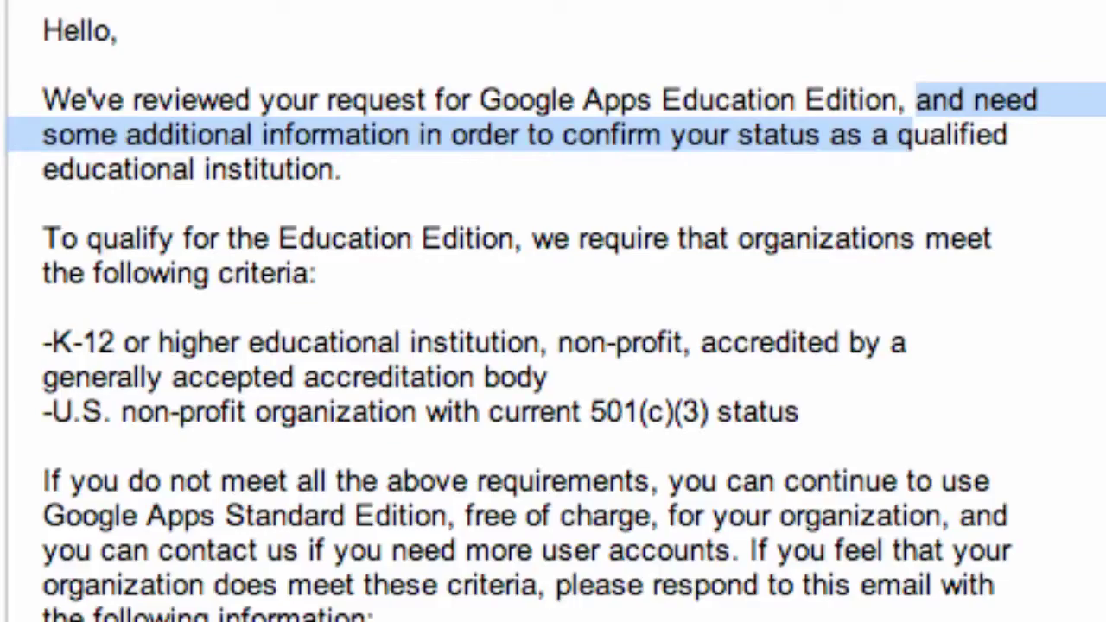
key(super+Tab)
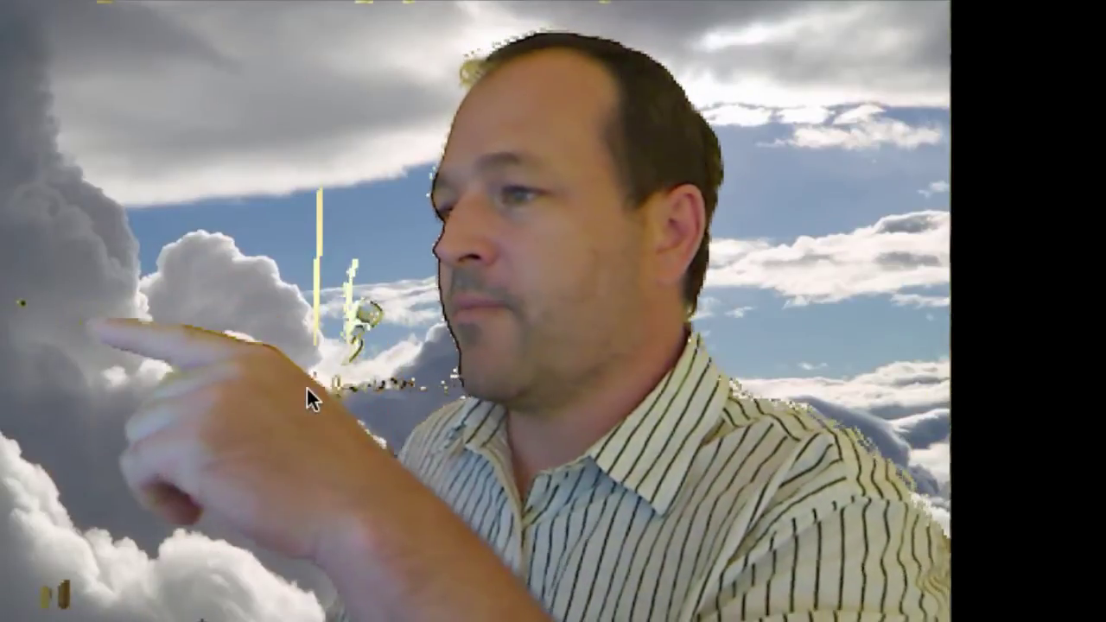
key(Escape)
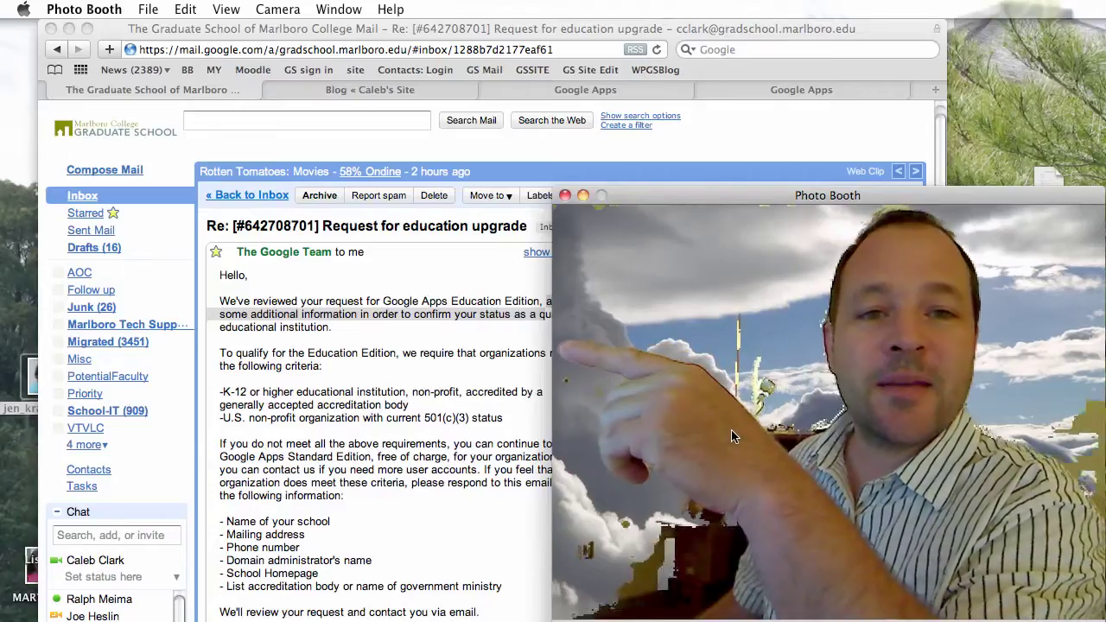
click(485, 363)
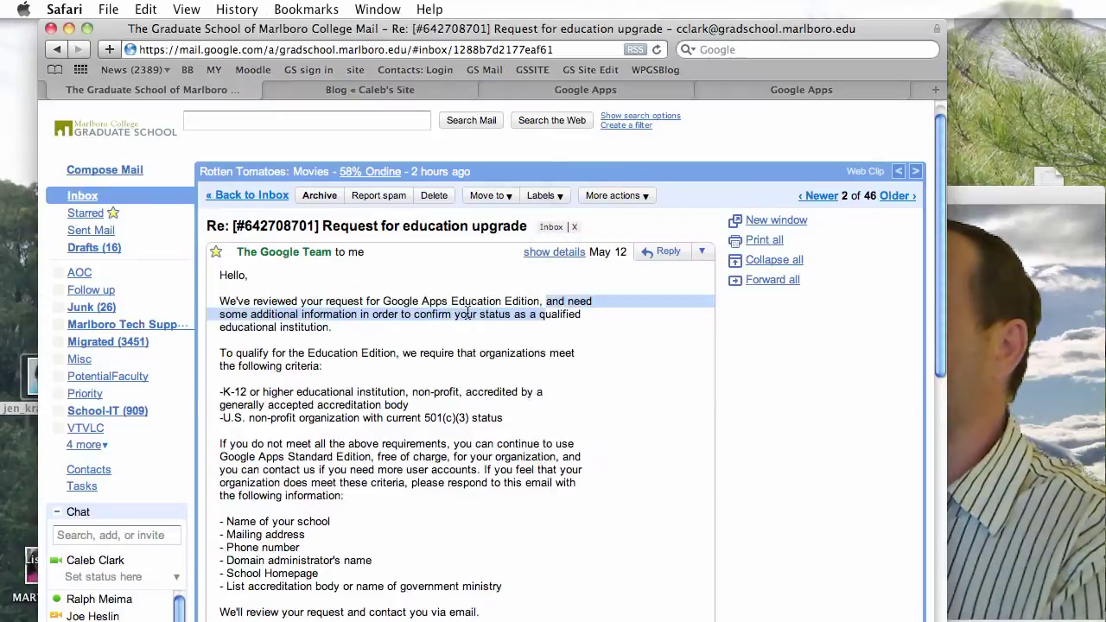
- Highlight the educational-institution confirmation request and the list of required school details
drag(332, 327, 281, 320)
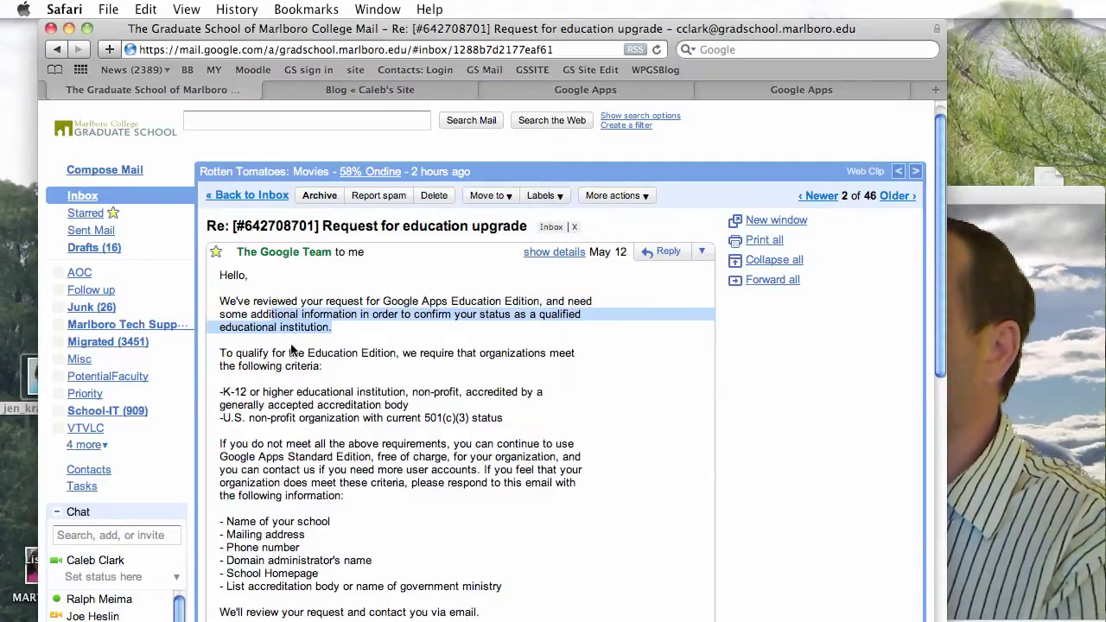
scroll(412, 539, down, 4)
drag(523, 482, 222, 380)
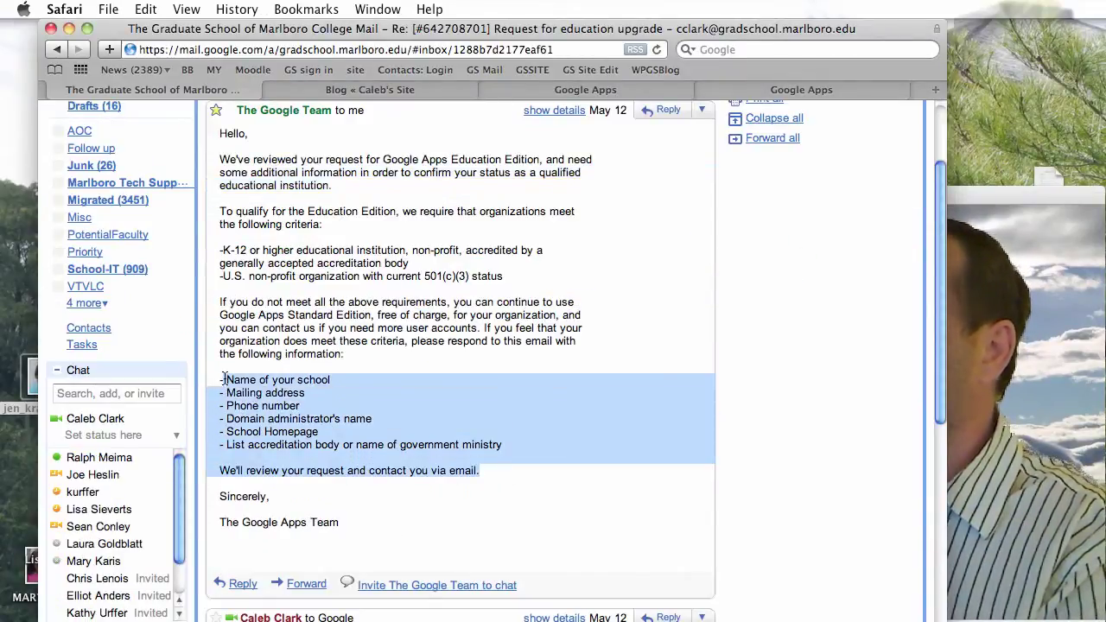
scroll(417, 482, up, 4)
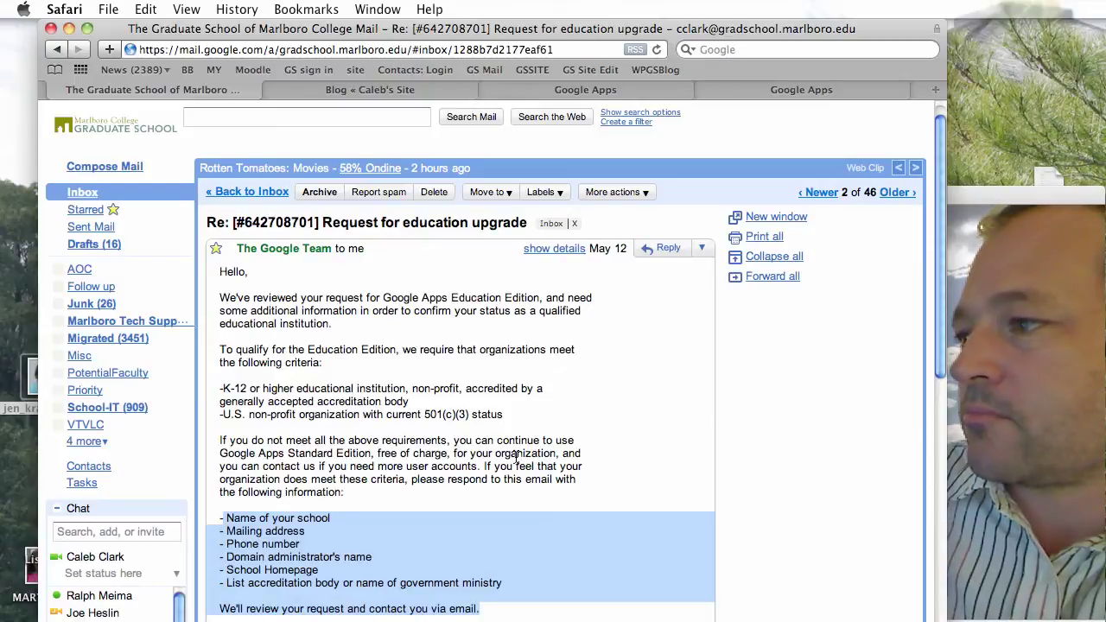
- Scroll to the 'Welcome to Google Apps Education Edition' message, highlight it, and go to the Google Apps sign-in
scroll(519, 458, down, 8)
scroll(521, 461, down, 6)
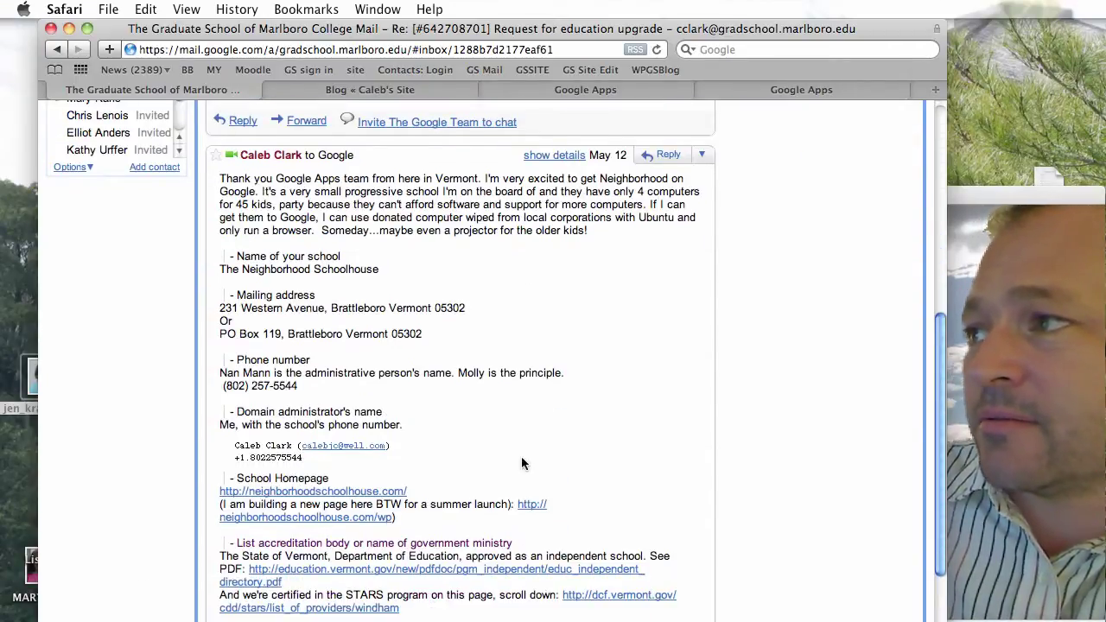
scroll(518, 458, down, 2)
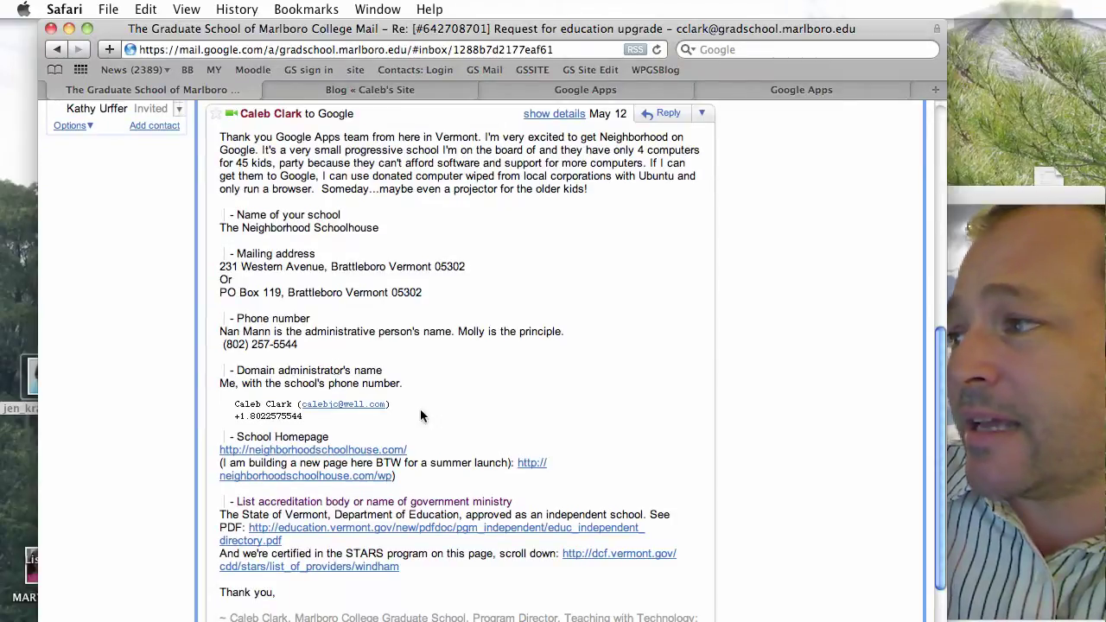
scroll(466, 428, down, 3)
scroll(467, 435, down, 8)
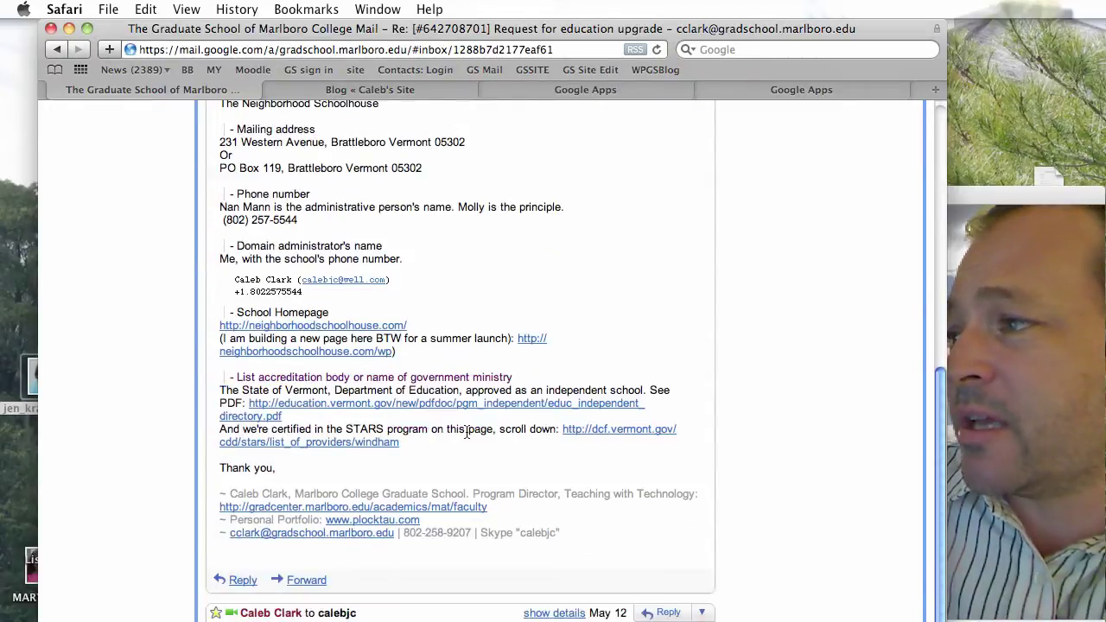
scroll(466, 434, down, 4)
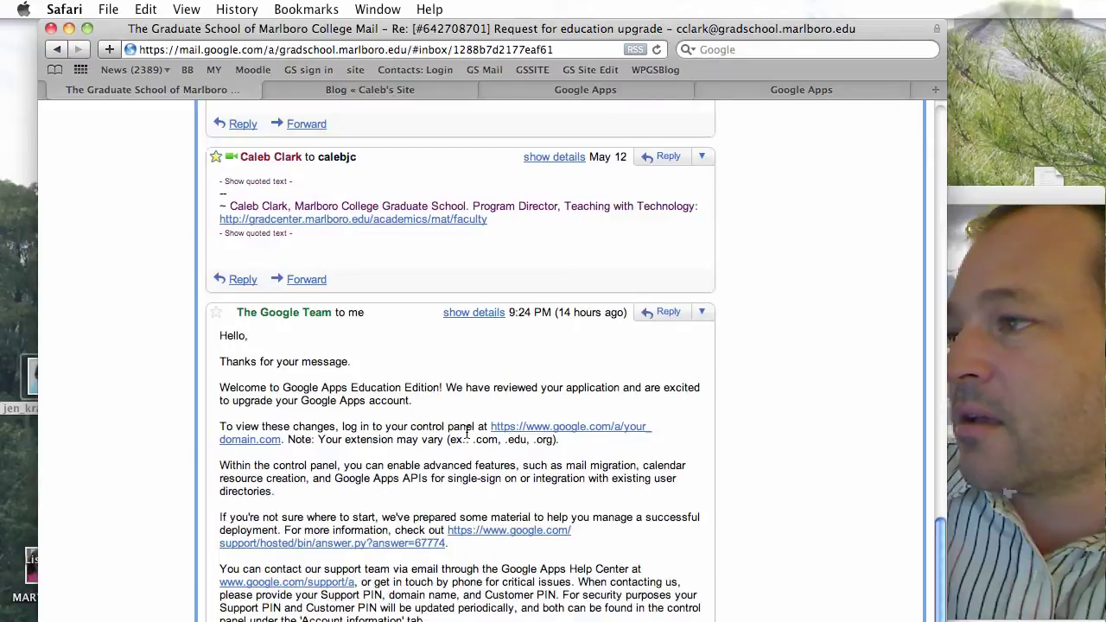
scroll(467, 432, down, 4)
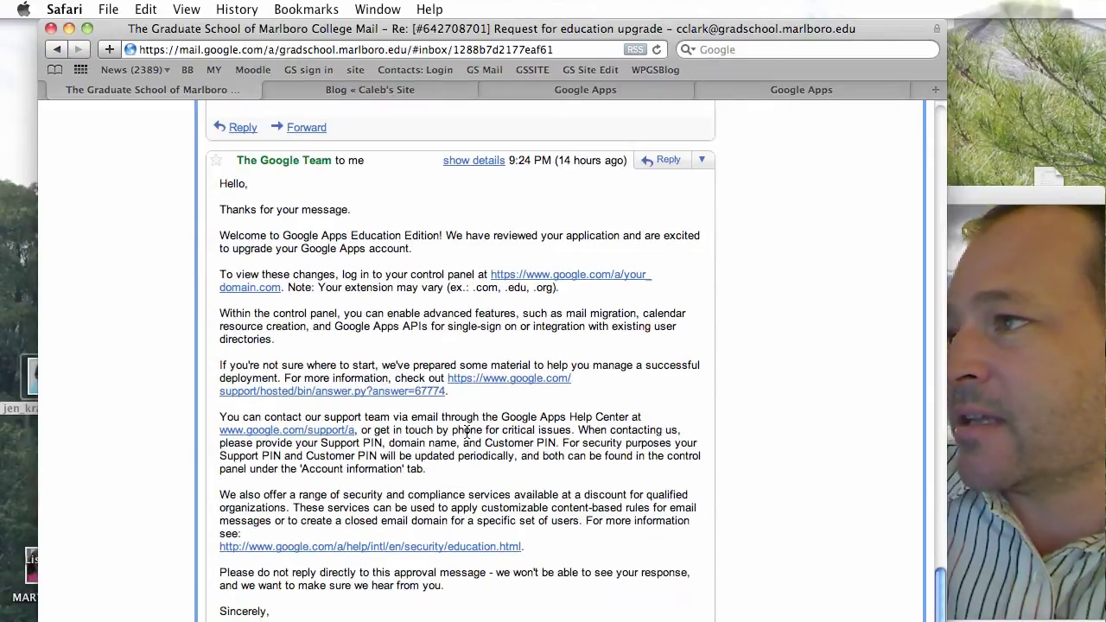
scroll(466, 432, down, 1)
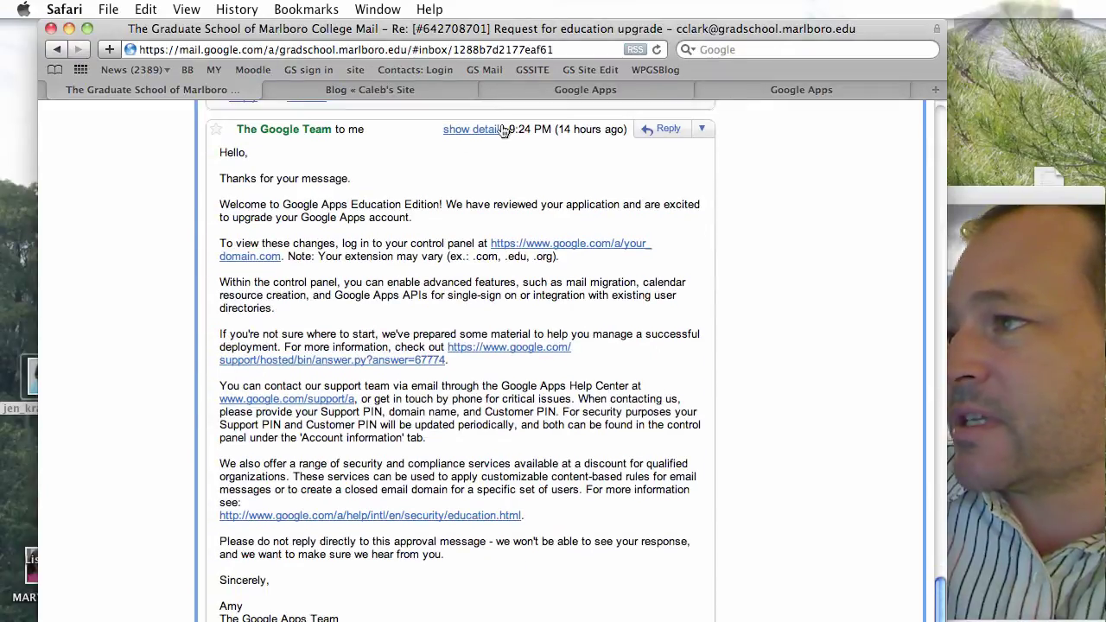
drag(294, 211, 500, 212)
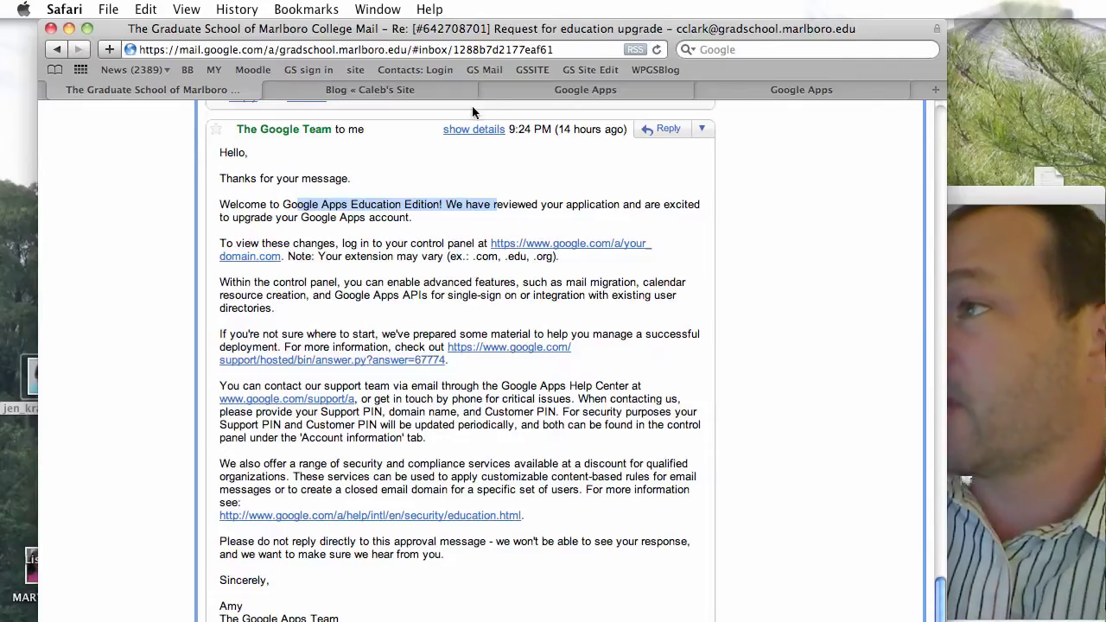
click(517, 90)
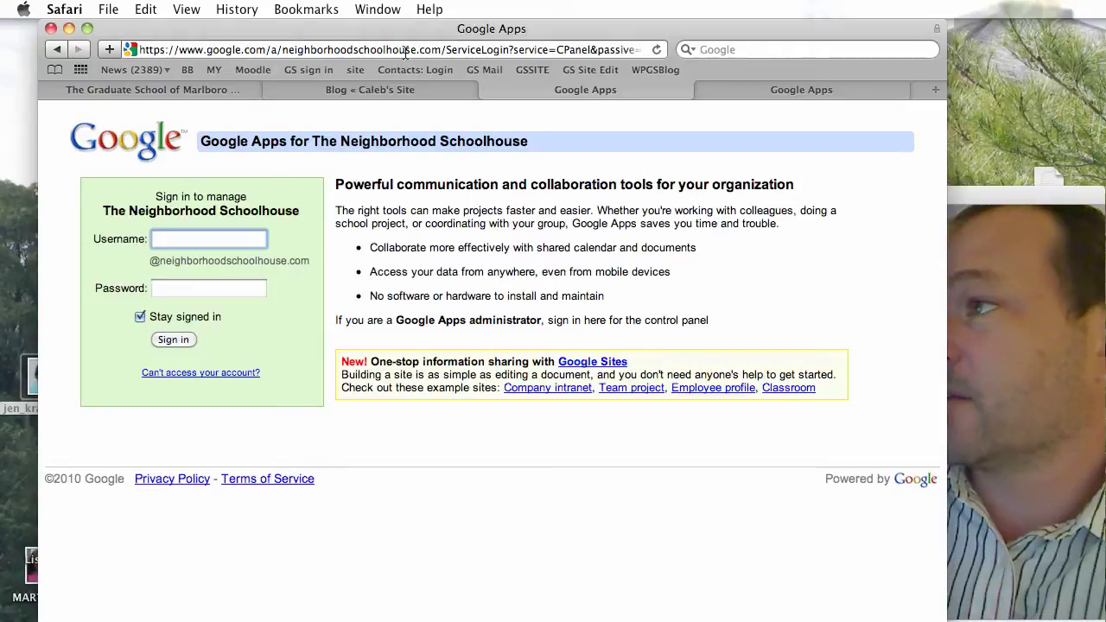
- Trim the URL to google.com/a/neighborhoodschoolhouse.com/ and sign in with the administrator username and password
drag(446, 52, 698, 48)
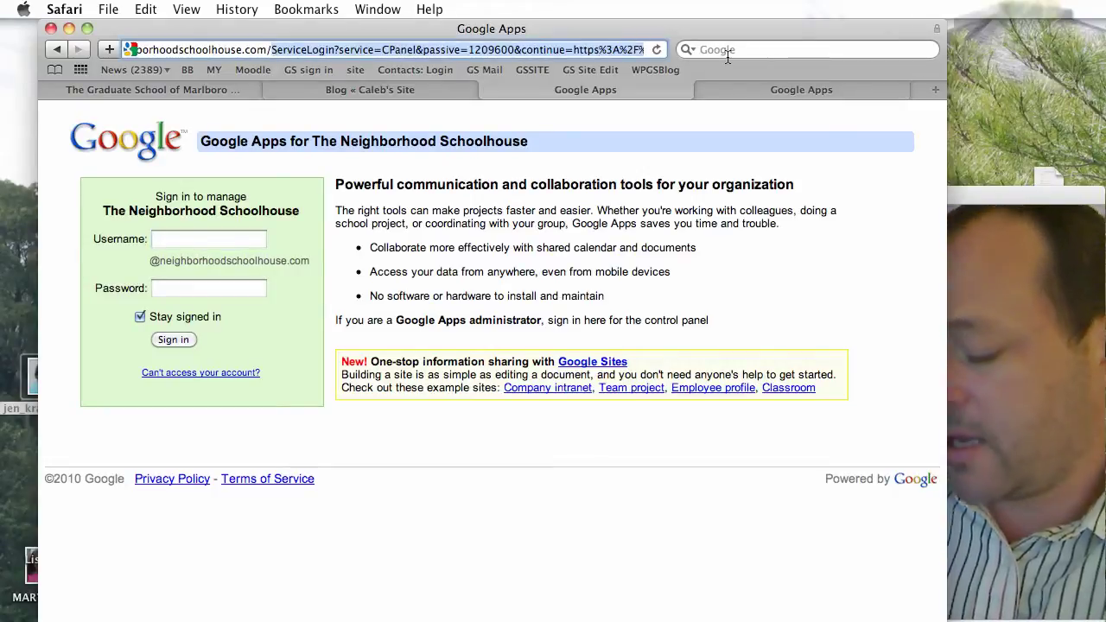
key(BackSpace)
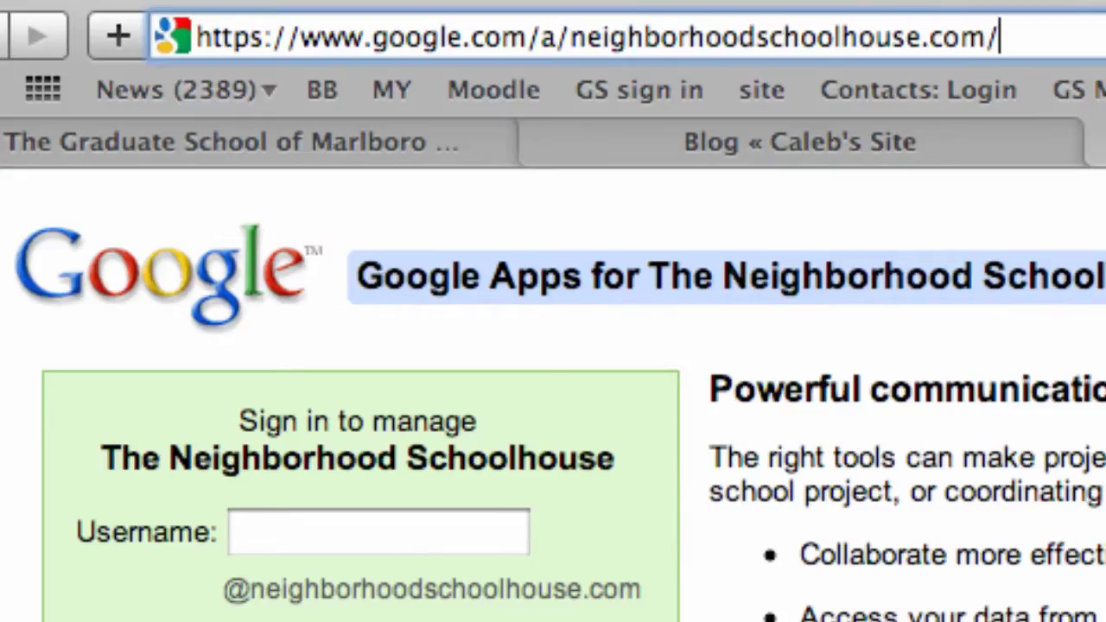
click(364, 534)
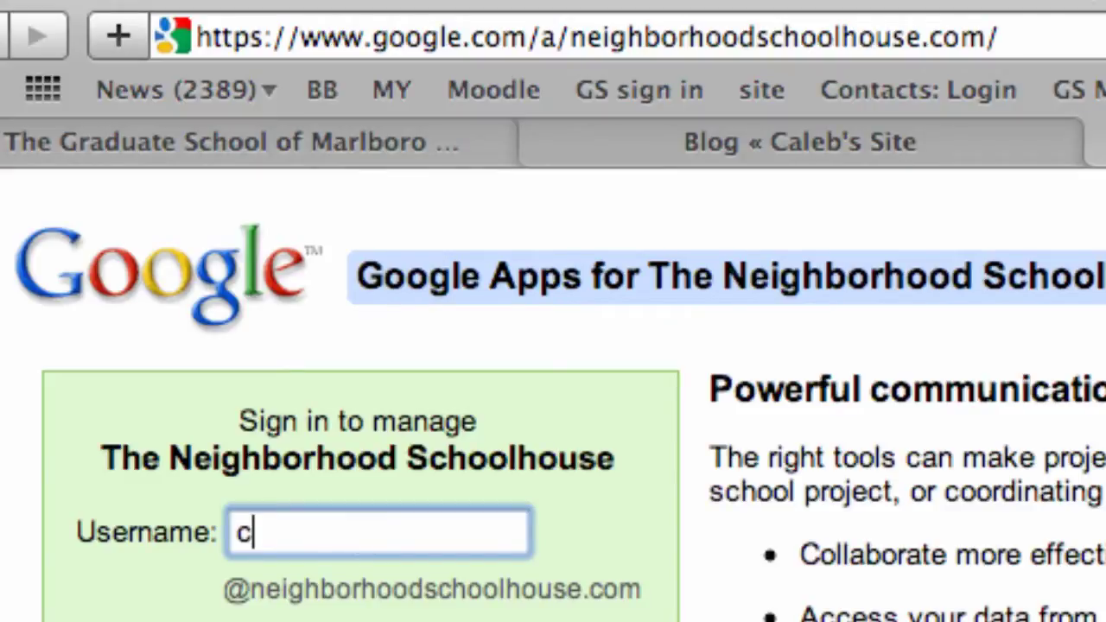
key(Tab)
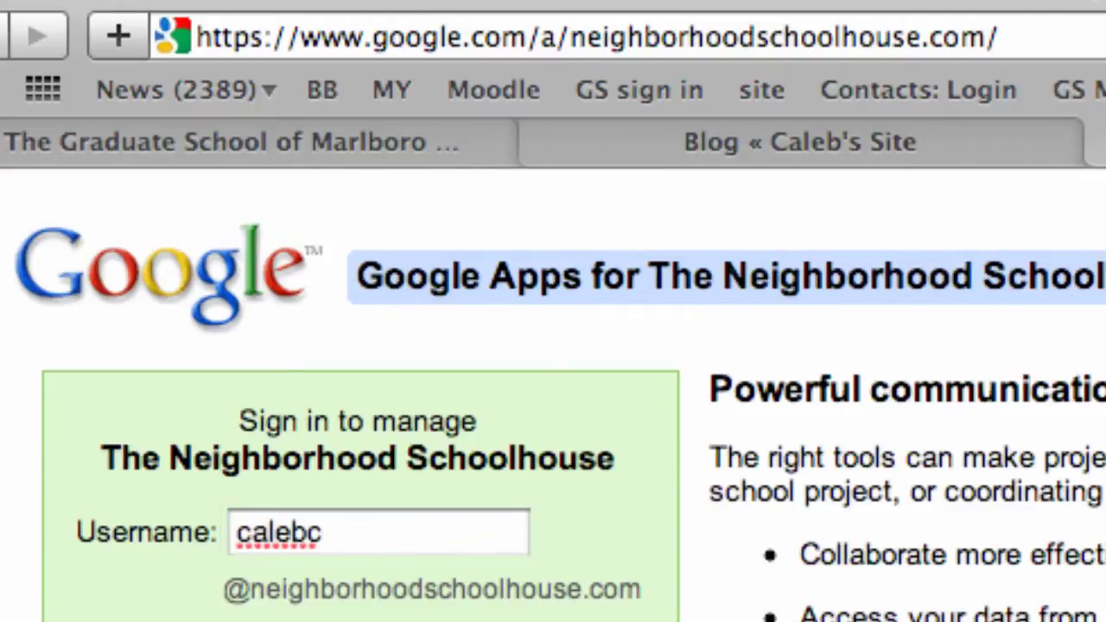
key(Return)
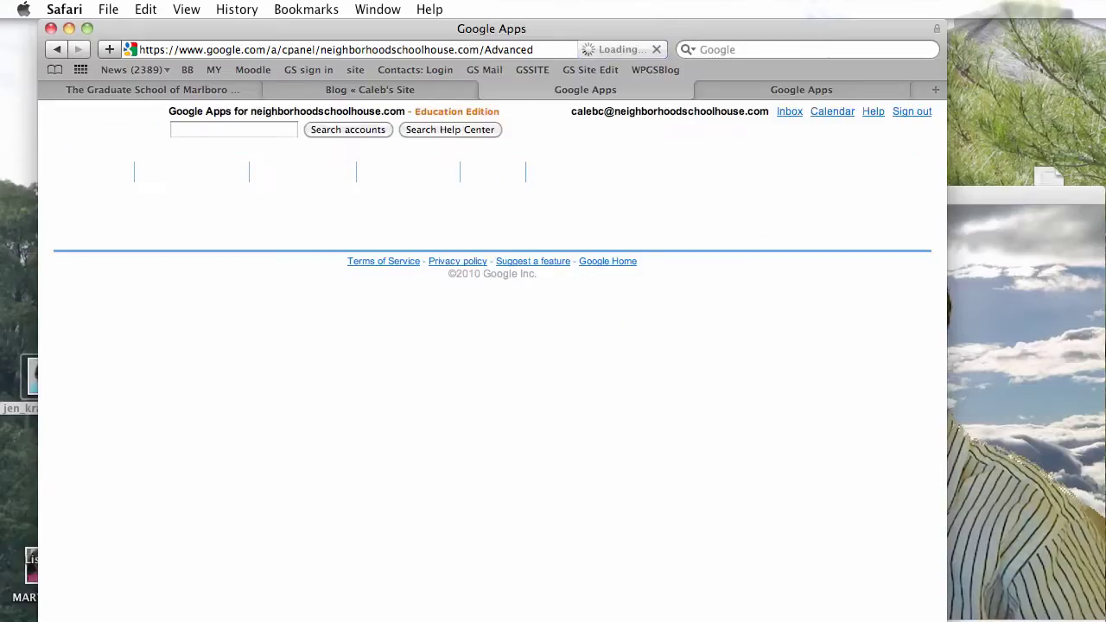
- Highlight the '- Education Edition' header label and list the domain's 10 user accounts
drag(519, 115, 393, 115)
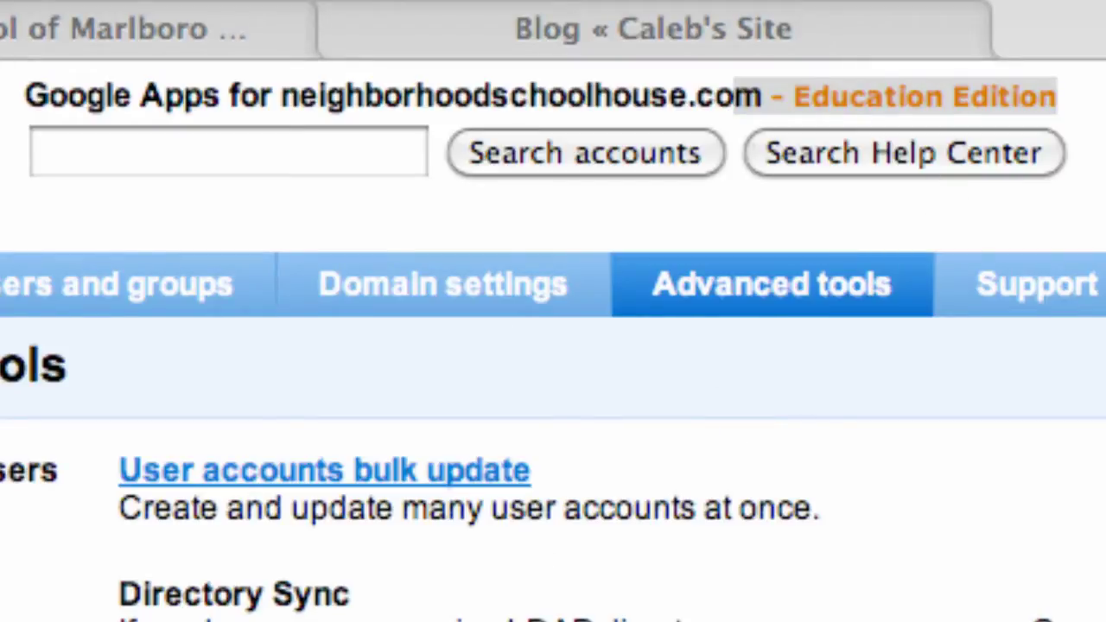
click(134, 302)
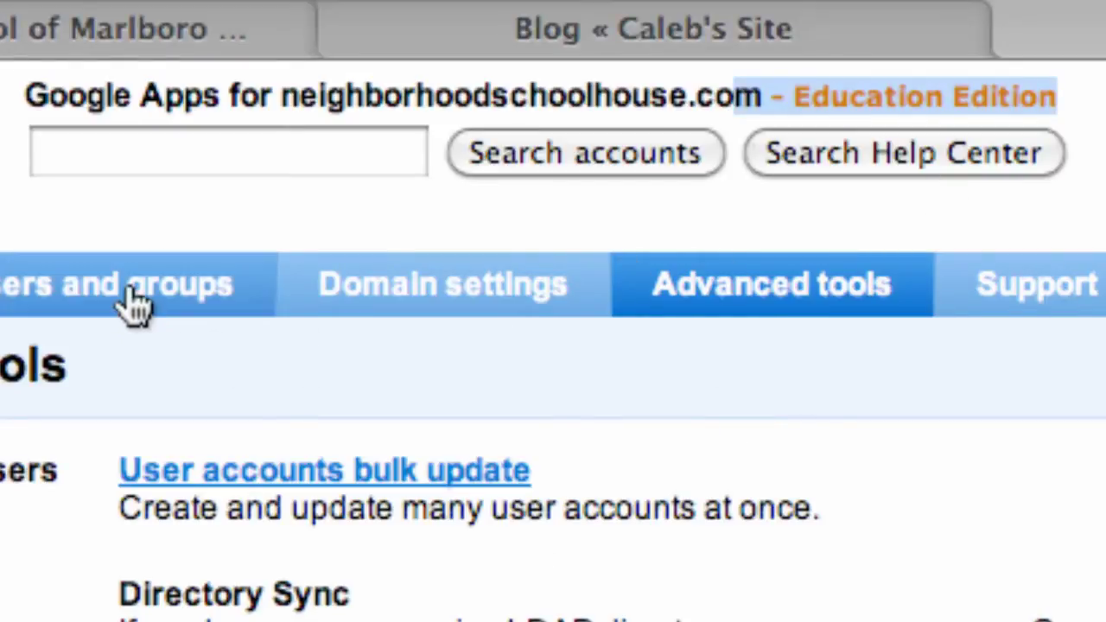
click(134, 302)
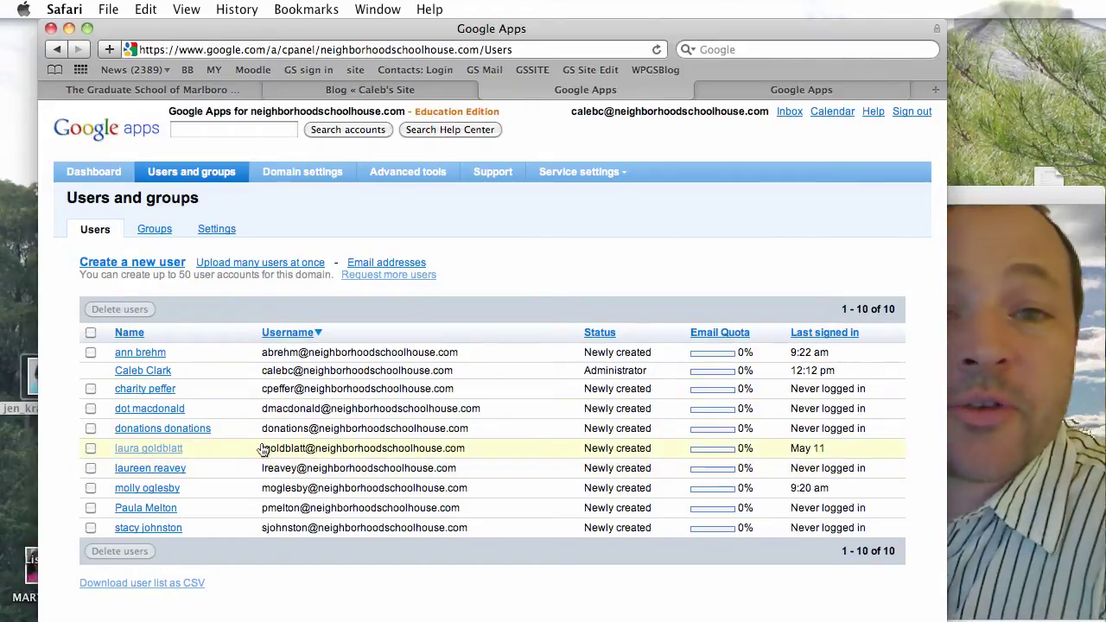
click(322, 175)
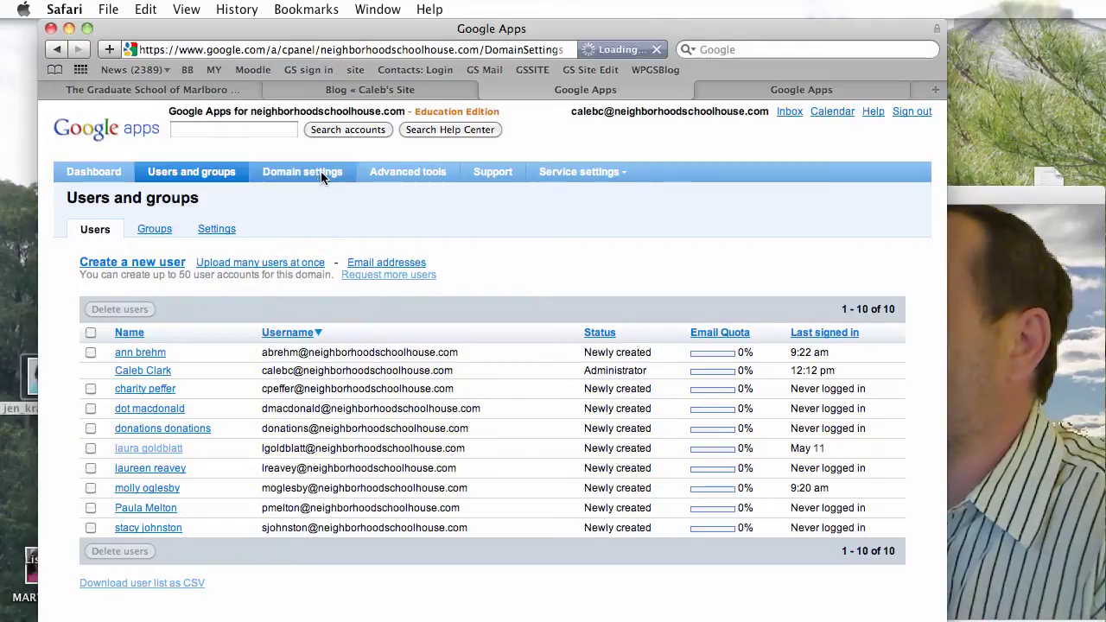
- Show the Advanced tools page and bring the Photo Booth webcam window to the front
click(388, 178)
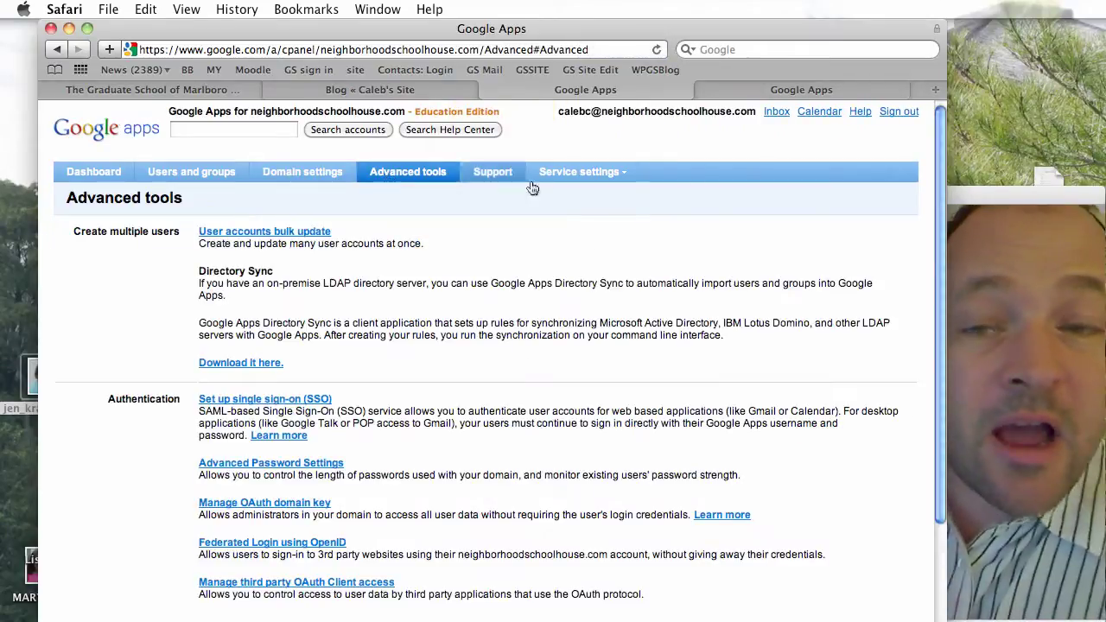
click(980, 192)
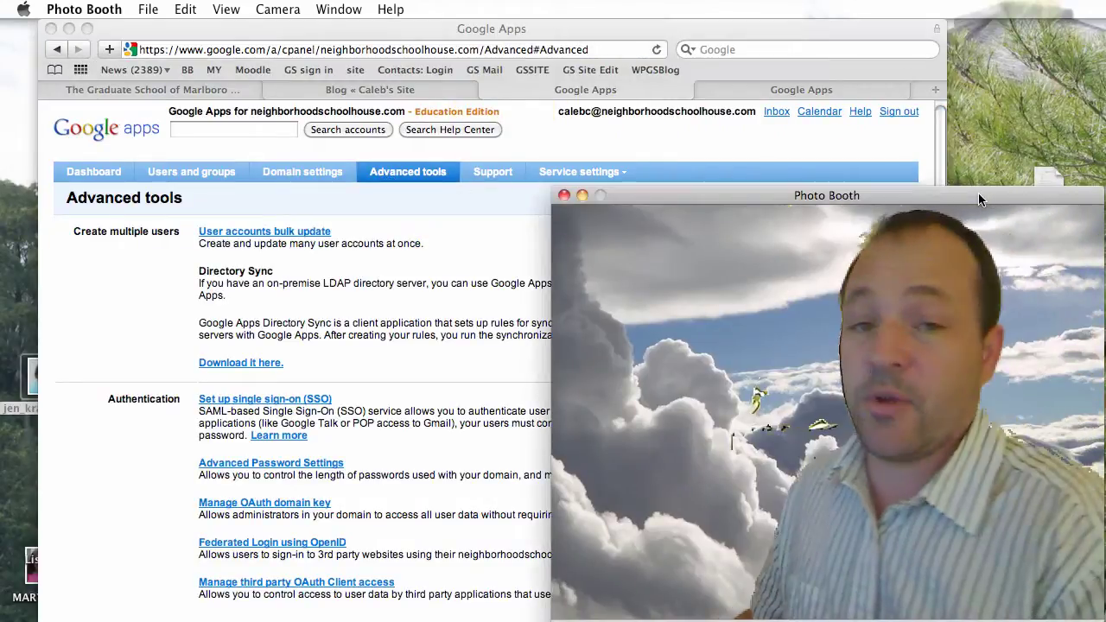